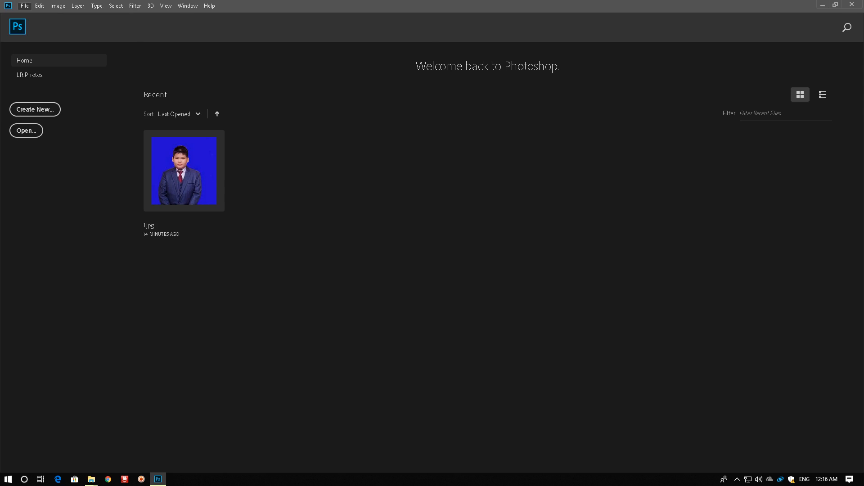
Open the portrait photo file 1 from the New folder on the Desktop
click(110, 76)
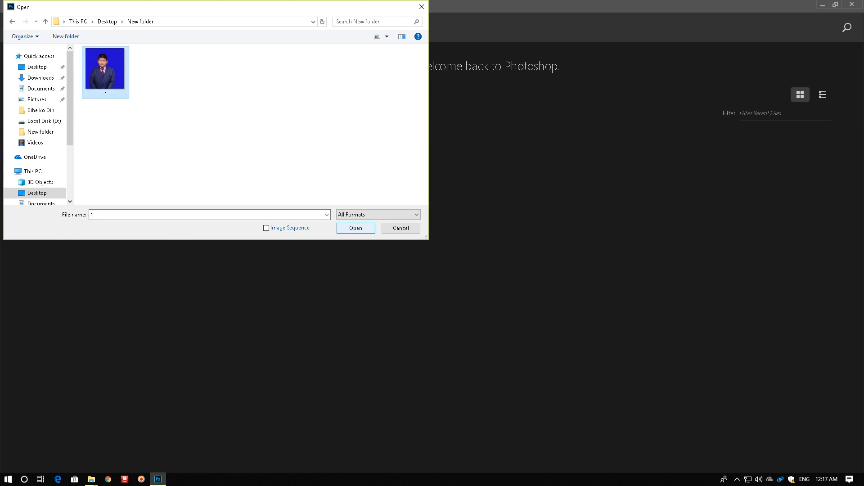
click(356, 228)
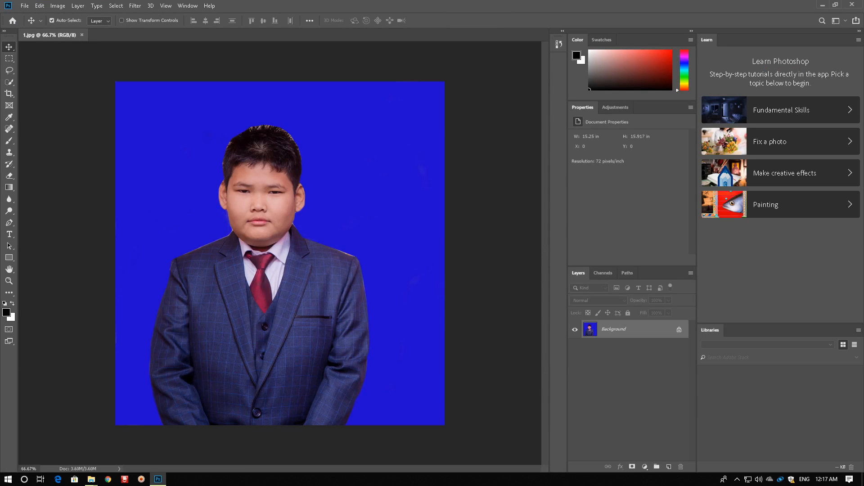
Set up the Crop tool for W x H x Resolution at 1.2 in wide, 1.4 in high and 300 px/in
click(9, 94)
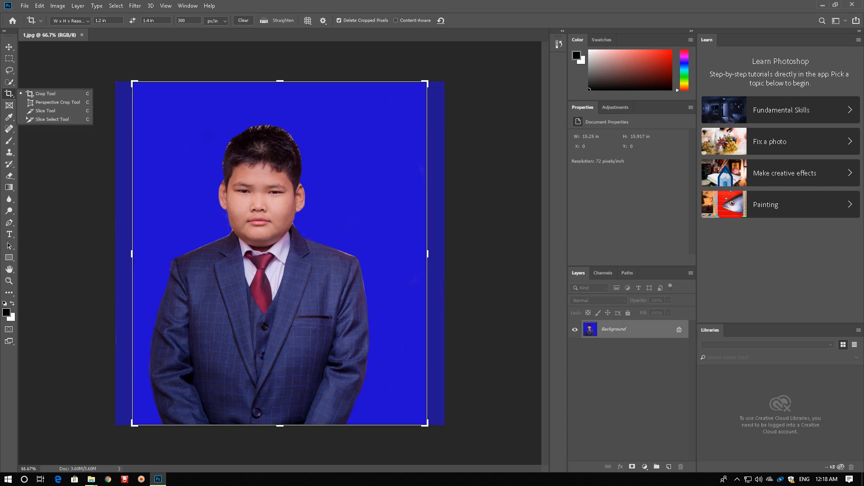
click(71, 21)
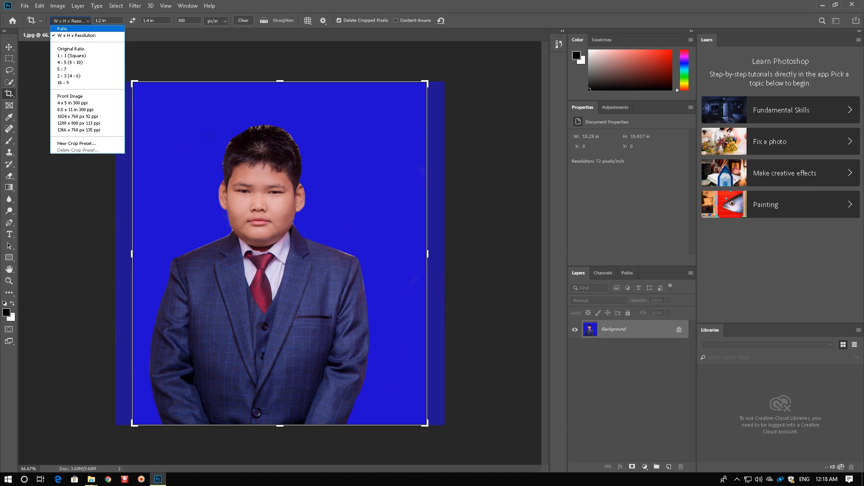
click(77, 35)
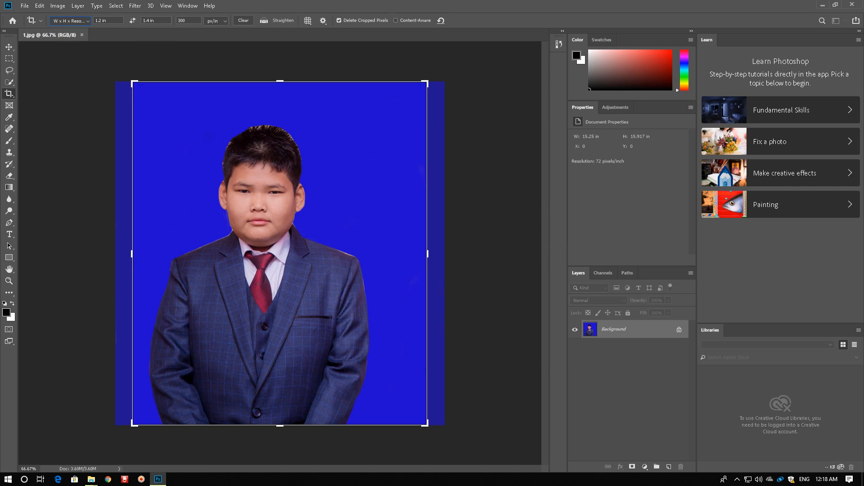
click(107, 21)
key(BackSpace)
key(BackSpace)
key(BackSpace)
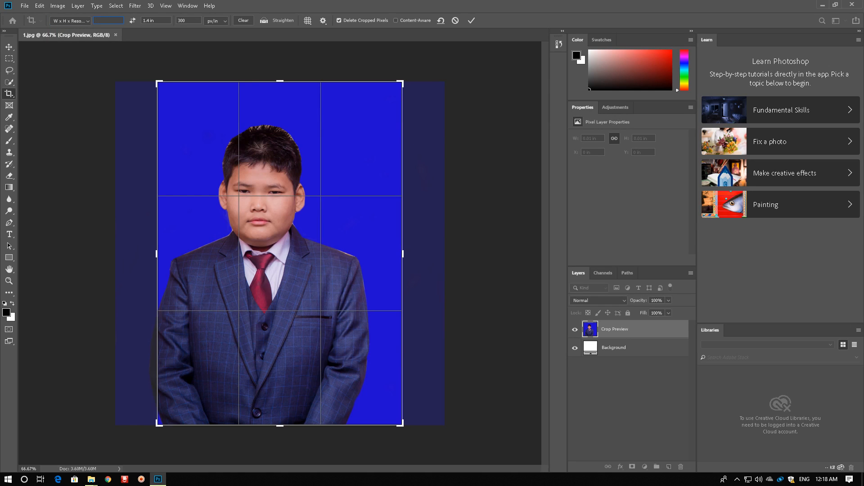
text(1.2)
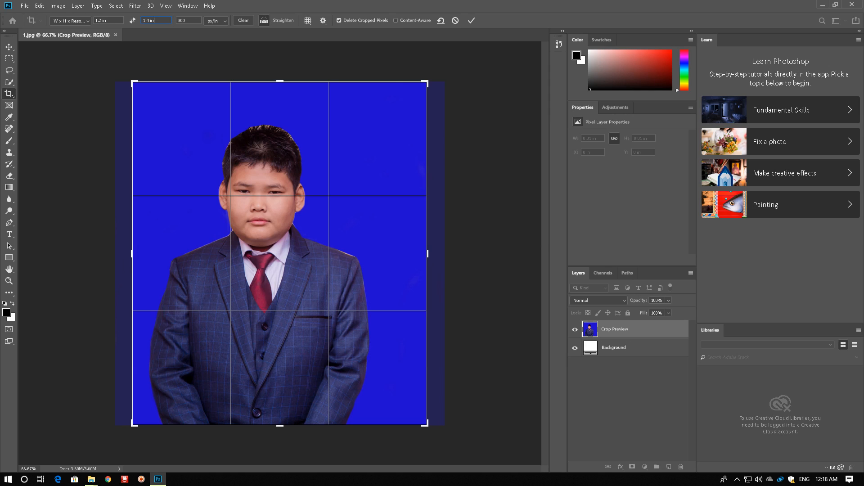
Crop the portrait tightly around the boy's head and upper body, cutting off the lower jacket, and commit the crop
key(ctrl+plus)
key(ctrl+plus)
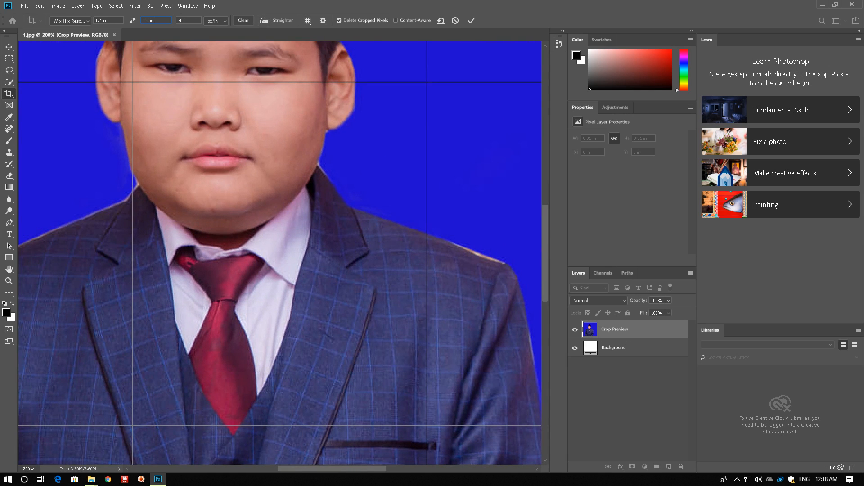
key(ctrl+minus)
key(ctrl+minus)
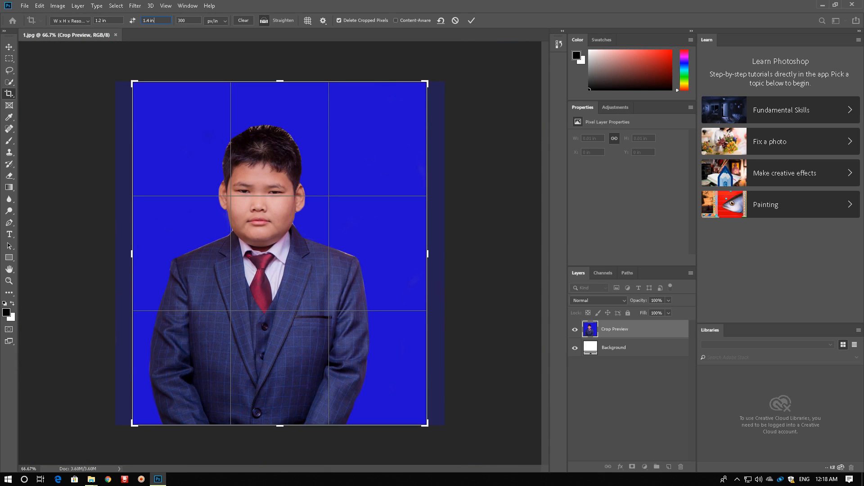
key(ctrl+plus)
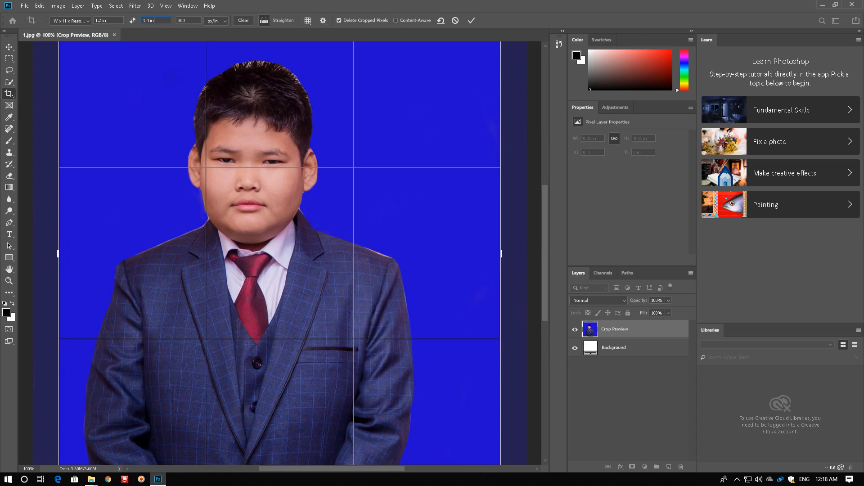
key(ctrl+minus)
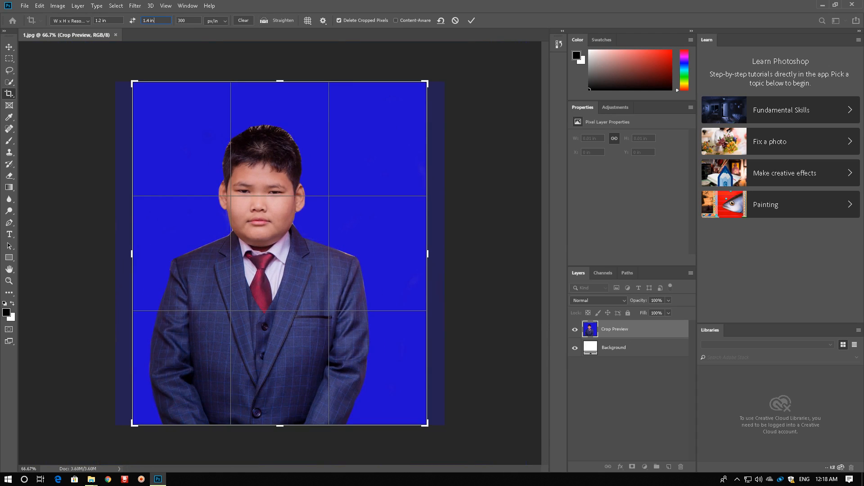
key(Return)
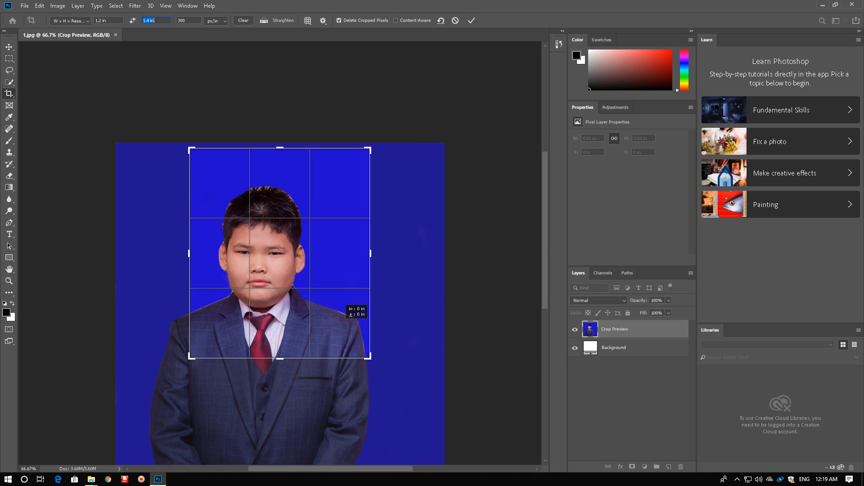
key(ctrl+minus)
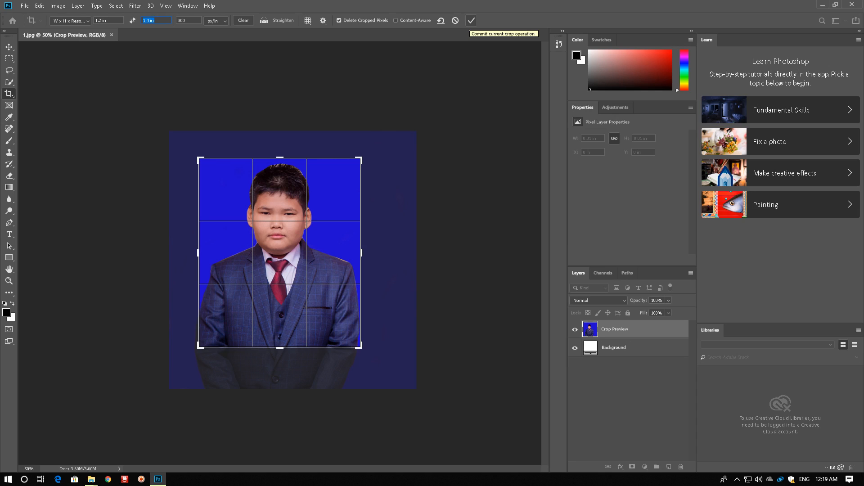
click(471, 20)
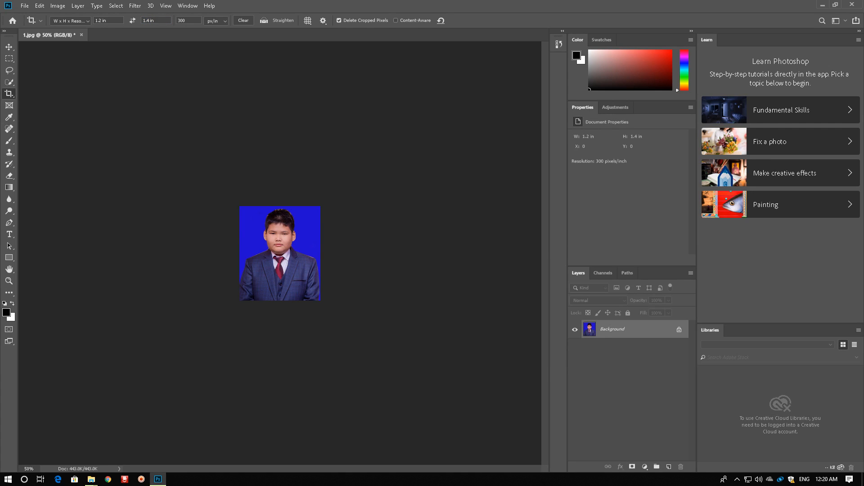
Adjust the image with Curves, moving the midpoint of the RGB curve to input 142, output 144
key(ctrl)
key(ctrl+m)
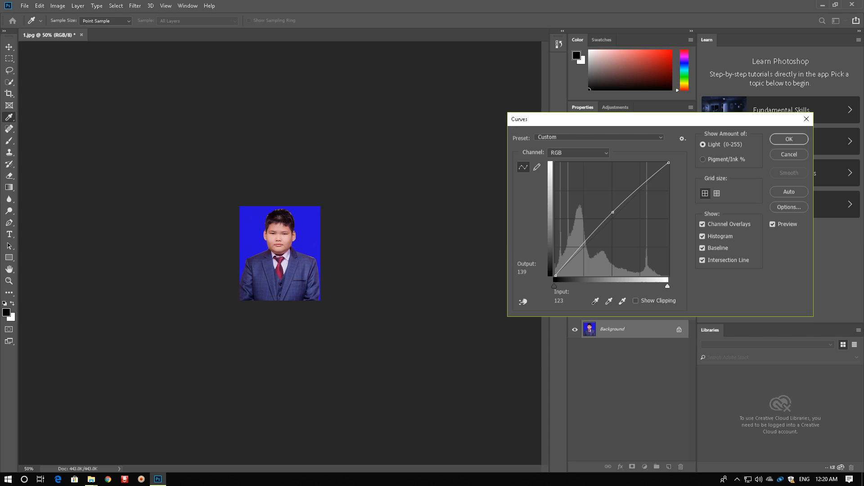
click(613, 212)
drag(613, 212, 618, 212)
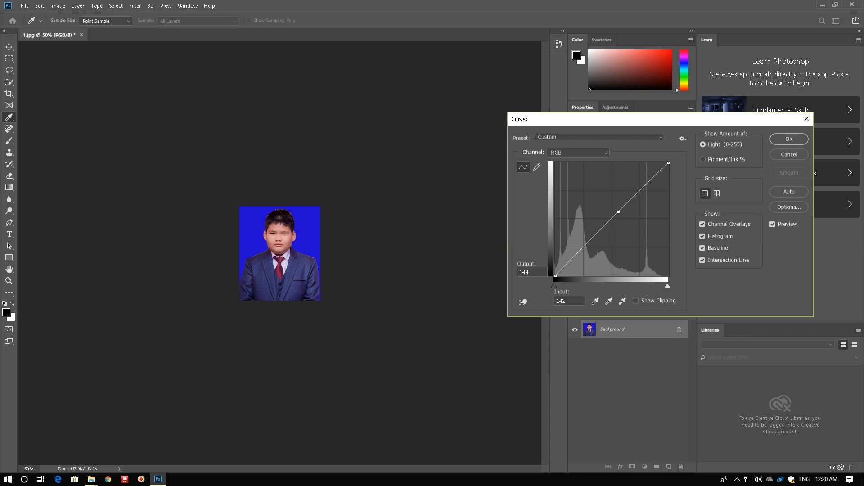
click(789, 139)
key(c)
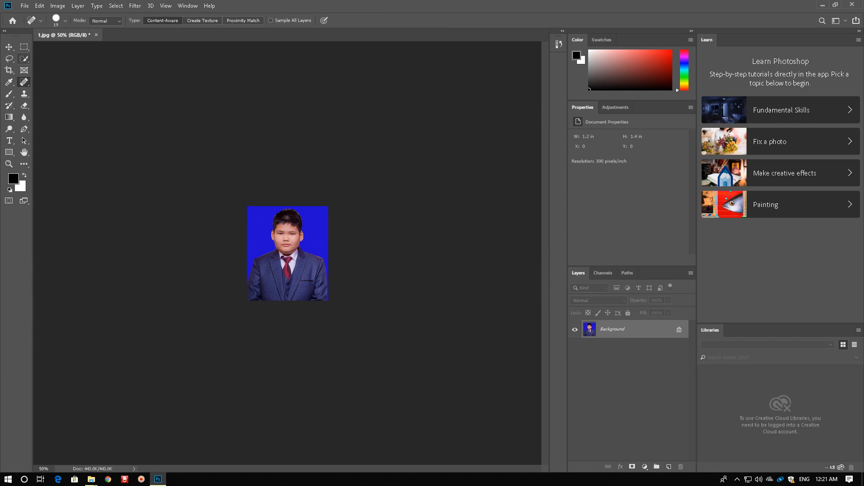
Select the blue backdrop around the boy with the Magic Wand and confirm white (ffffff) as the background color
click(24, 58)
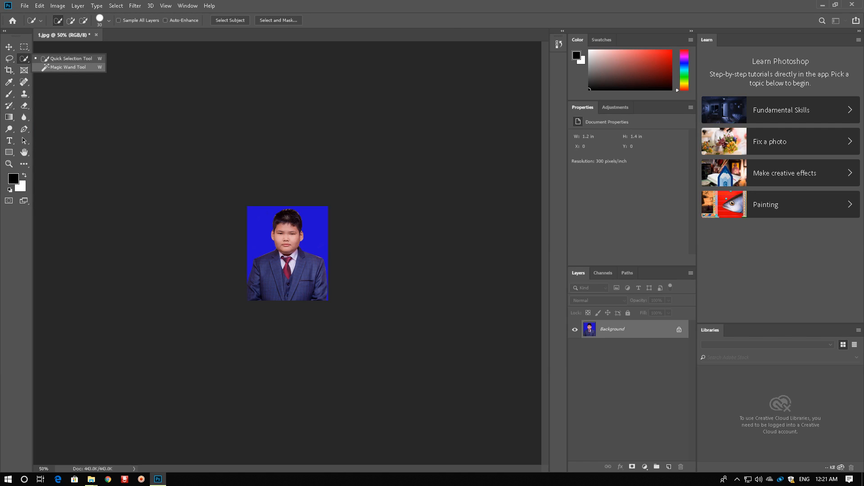
click(67, 67)
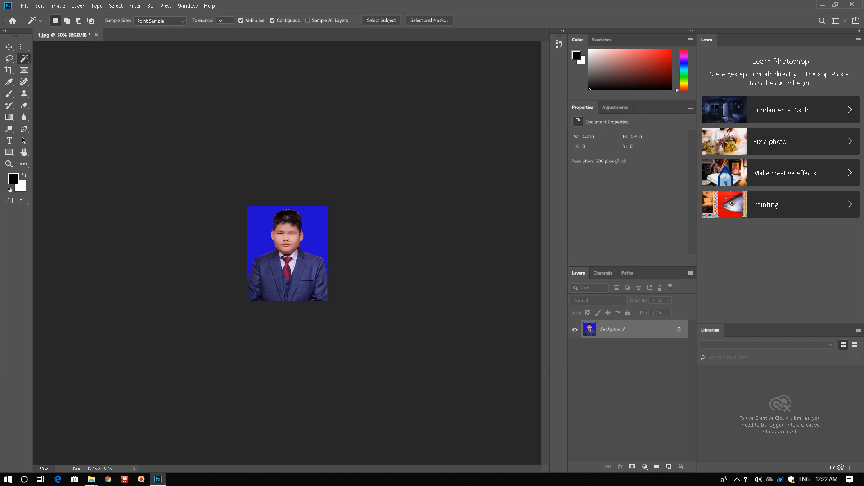
click(261, 229)
click(22, 187)
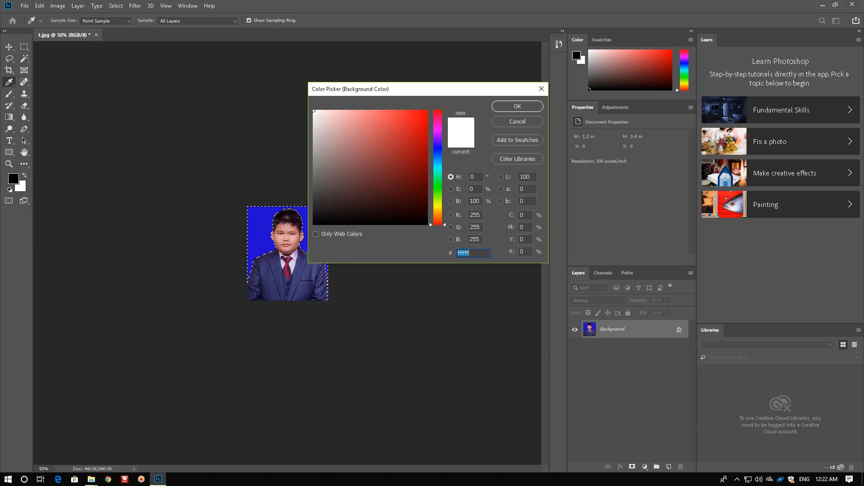
key(Return)
Feather the backdrop selection with a radius of 5 pixels
right_click(255, 217)
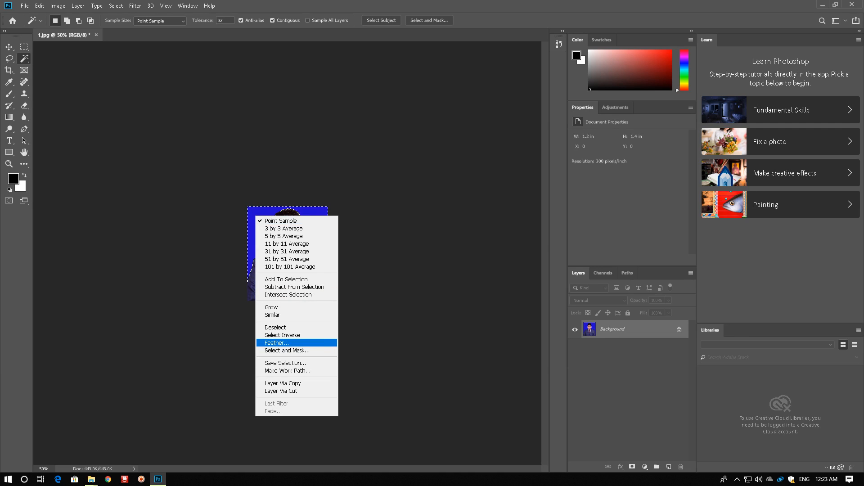
click(277, 343)
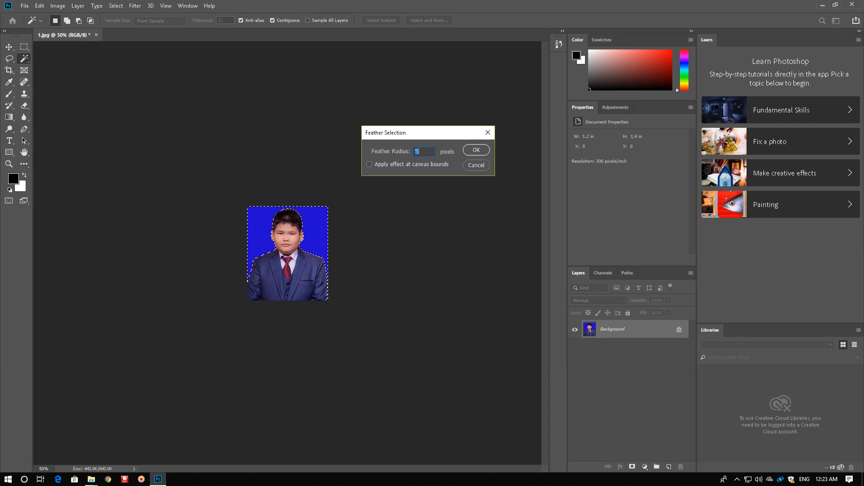
key(Return)
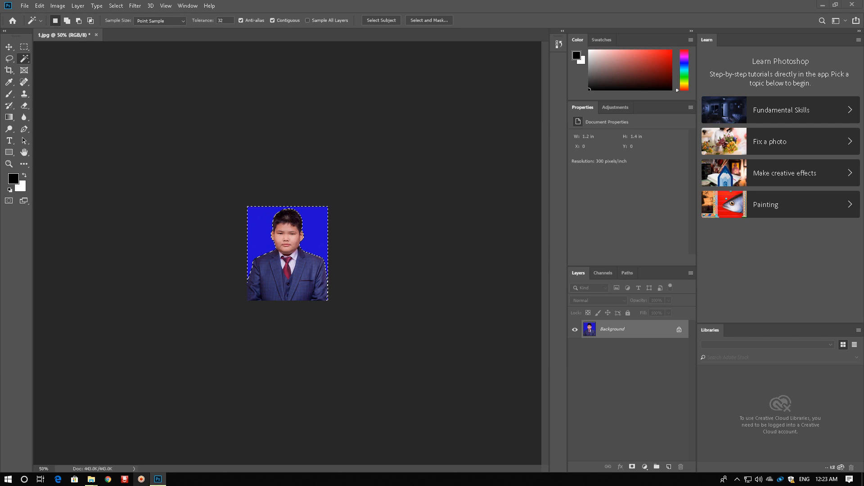
Set the foreground color to the crimson pink d10b5b
click(141, 479)
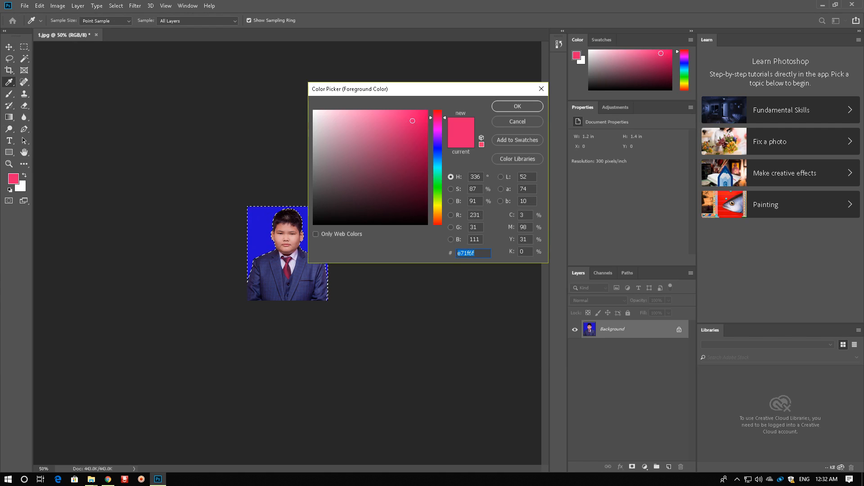
click(422, 130)
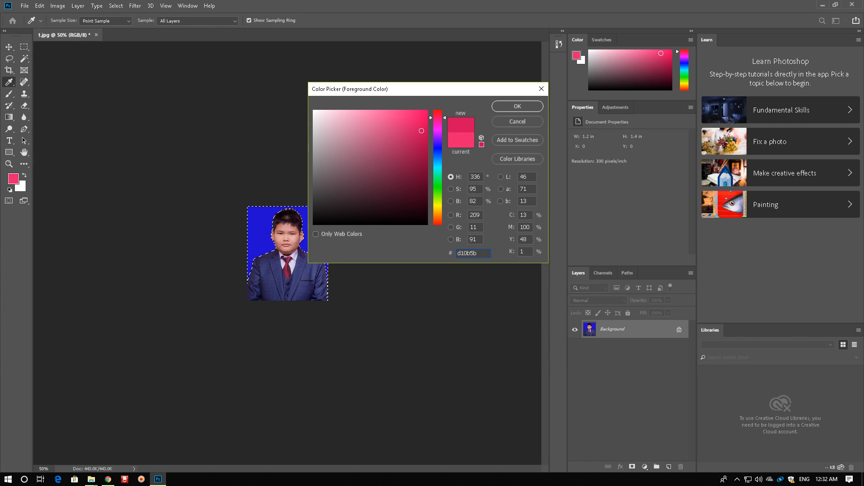
click(517, 107)
Paint over the selected backdrop around the boy with a soft Brush sized 62 px
right_click(9, 94)
click(47, 94)
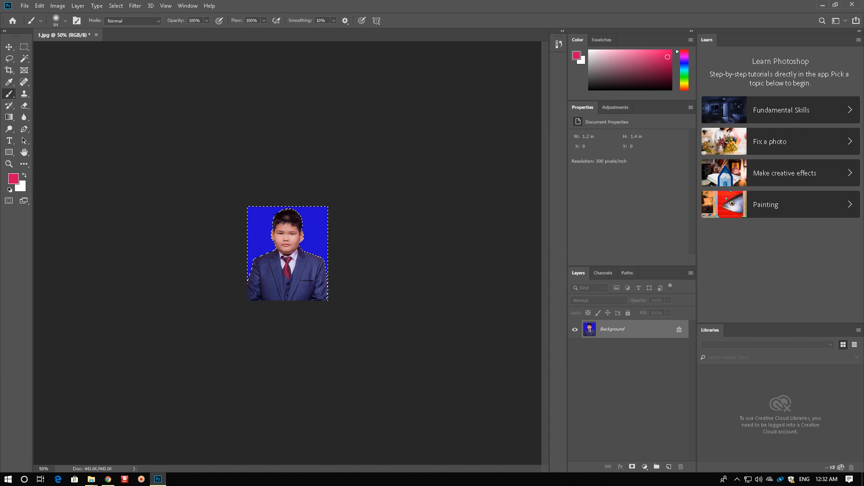
click(65, 21)
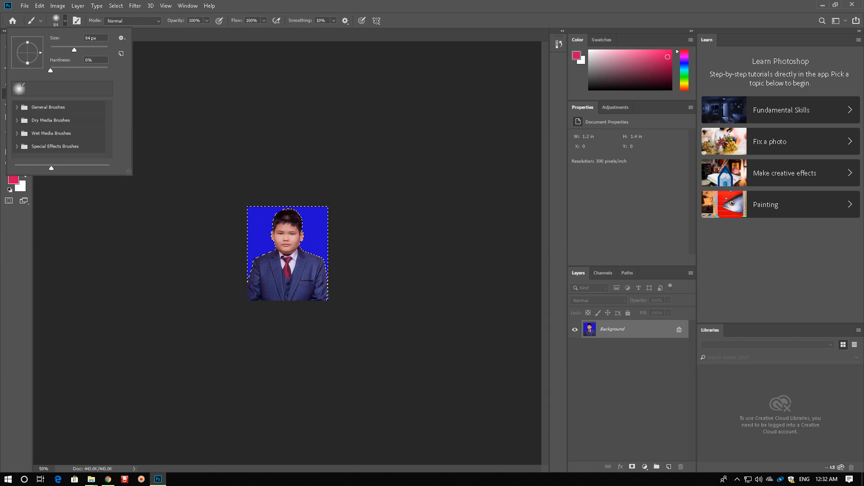
drag(75, 50, 68, 50)
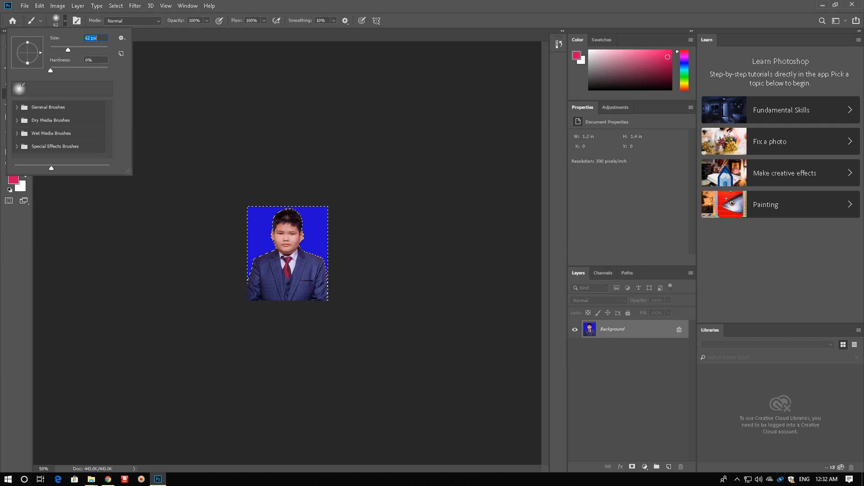
drag(252, 216, 265, 225)
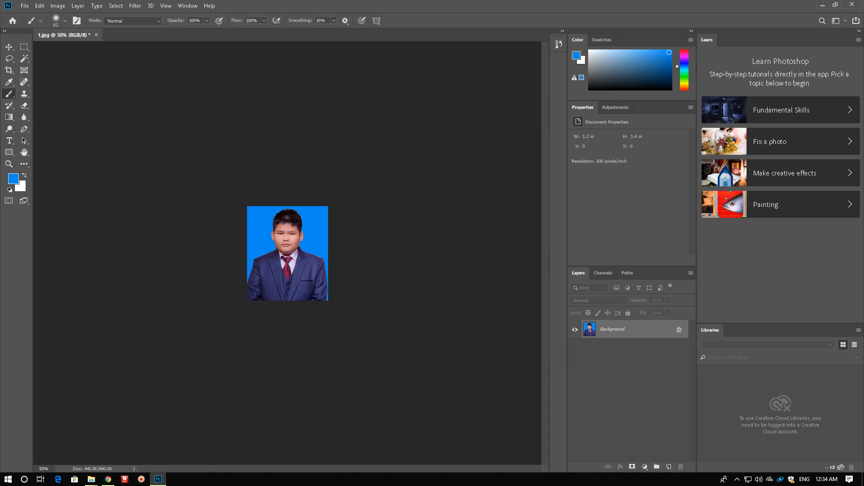
Activate the Move tool, select the whole photo and convert the selection into a 6-pixel border
click(9, 47)
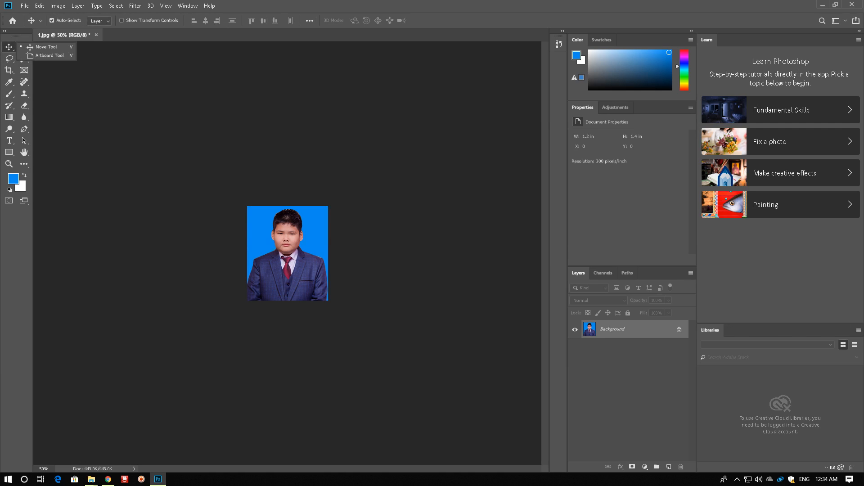
click(5, 31)
key(ctrl+a)
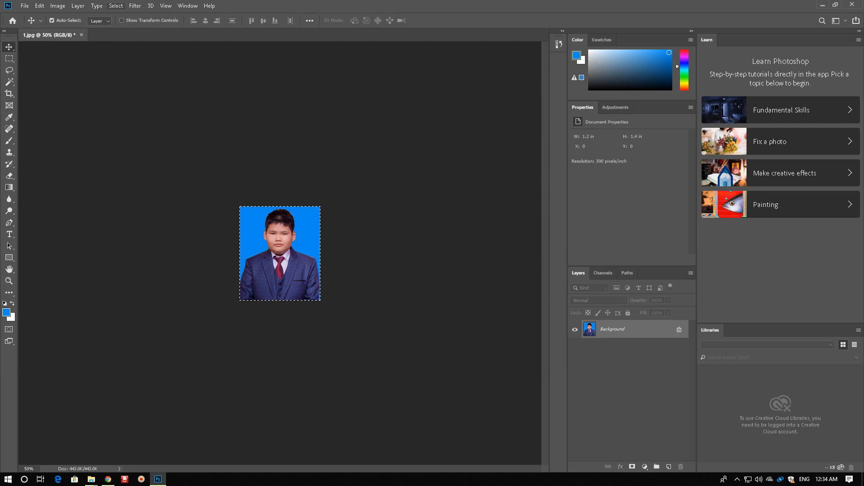
click(116, 5)
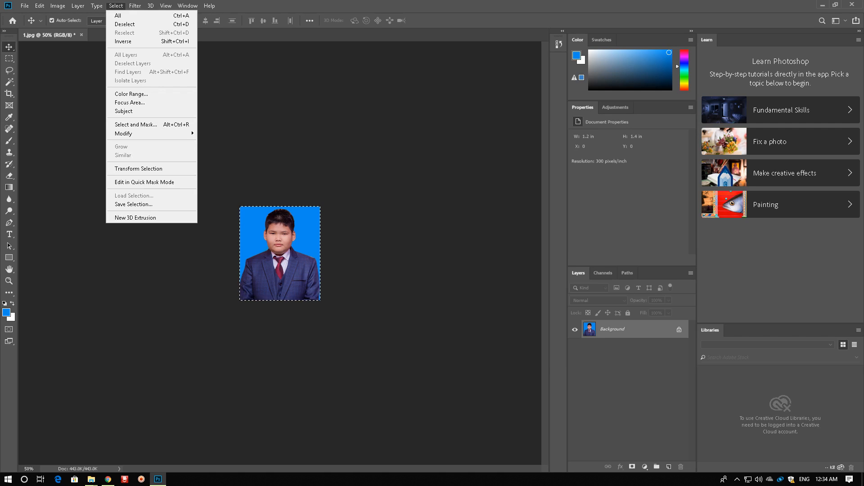
mouse_move(130, 134)
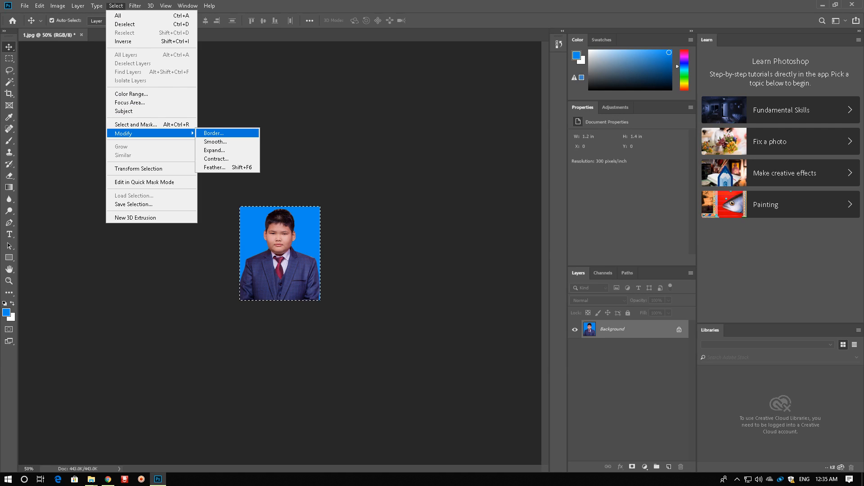
click(214, 133)
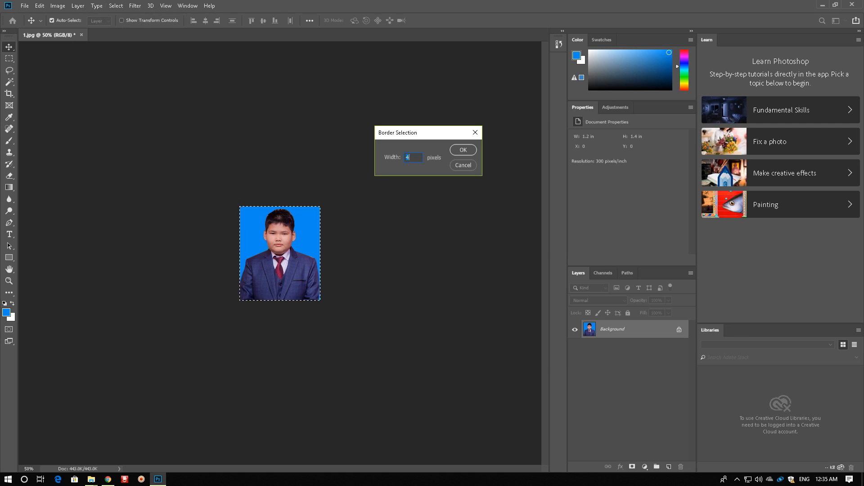
key(BackSpace)
text(6)
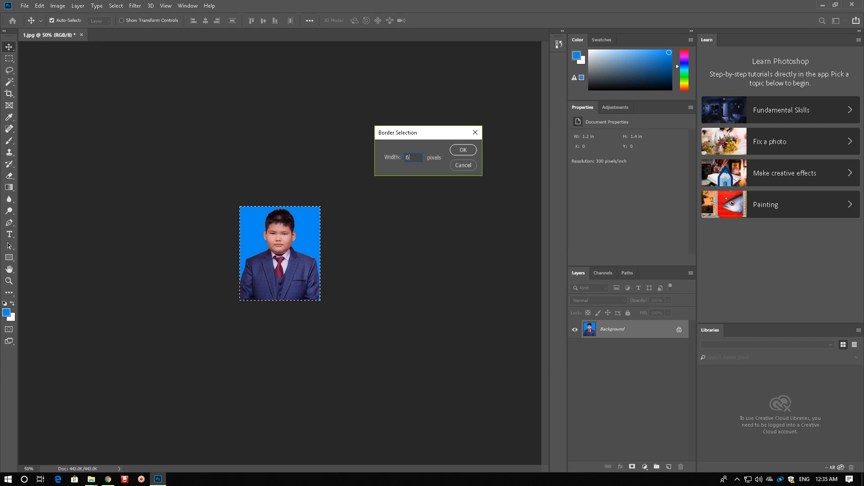
key(Return)
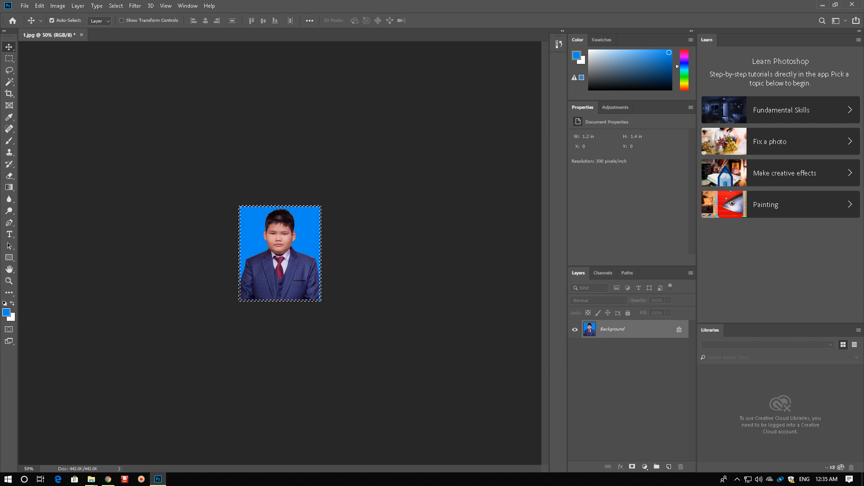
Set the background color to the near-black 171817 and return to the Move tool
click(11, 318)
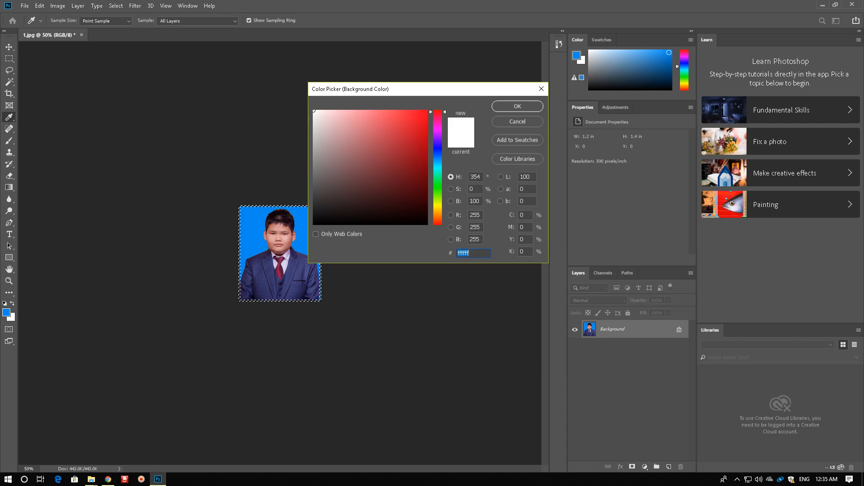
click(317, 214)
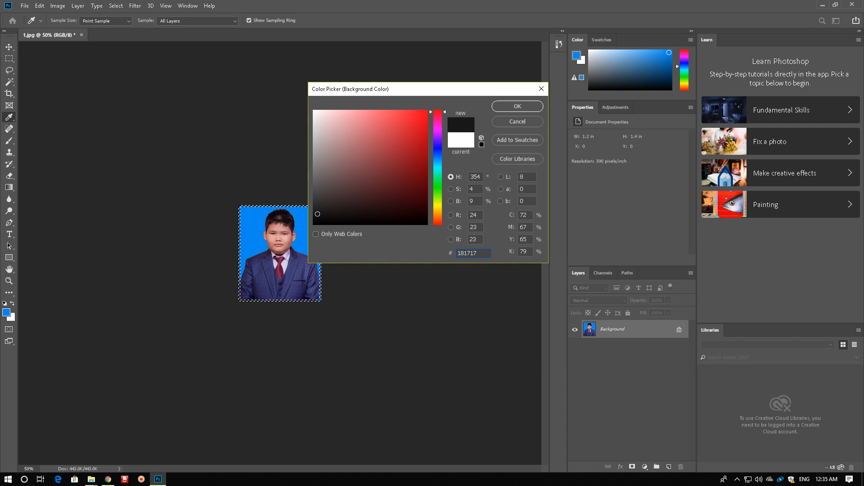
drag(438, 112, 437, 179)
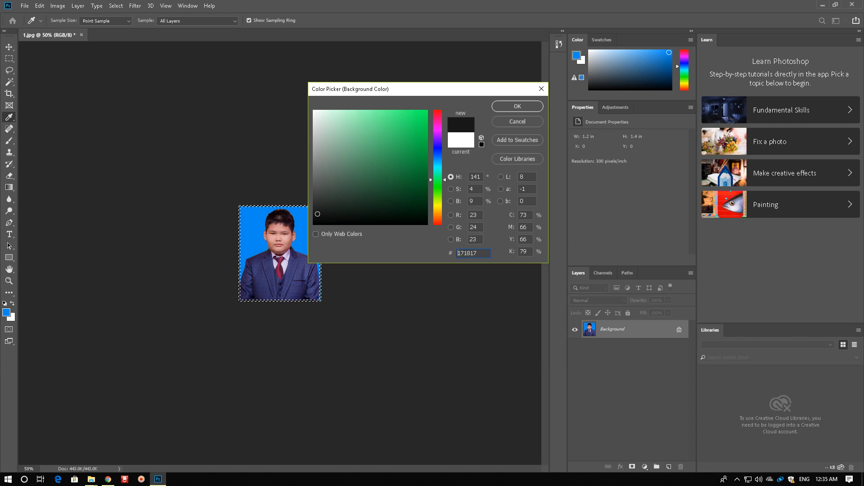
key(Return)
key(v)
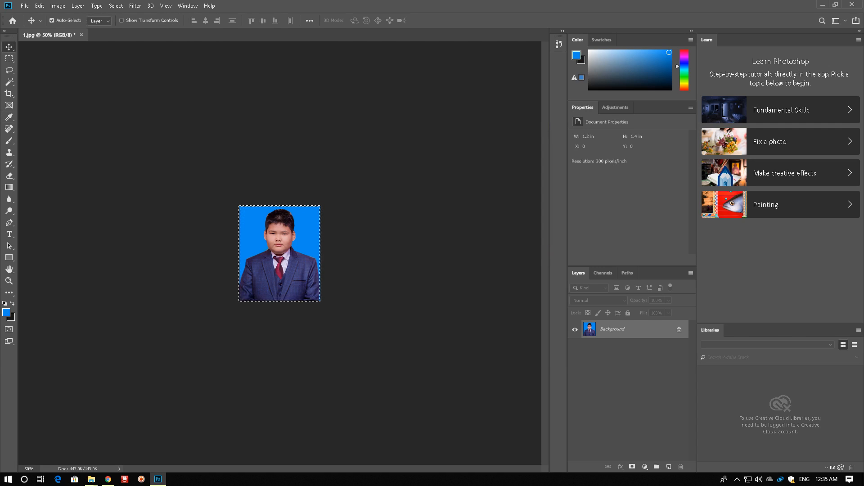
Clear the current selection, reselect the entire portrait and apply a 6-pixel Border modification to the selection
key(ctrl+c)
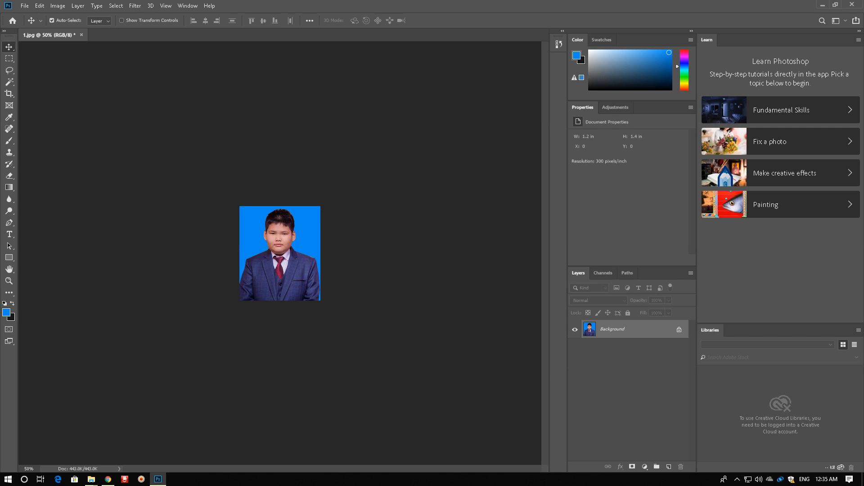
key(ctrl+a)
click(116, 6)
mouse_move(135, 133)
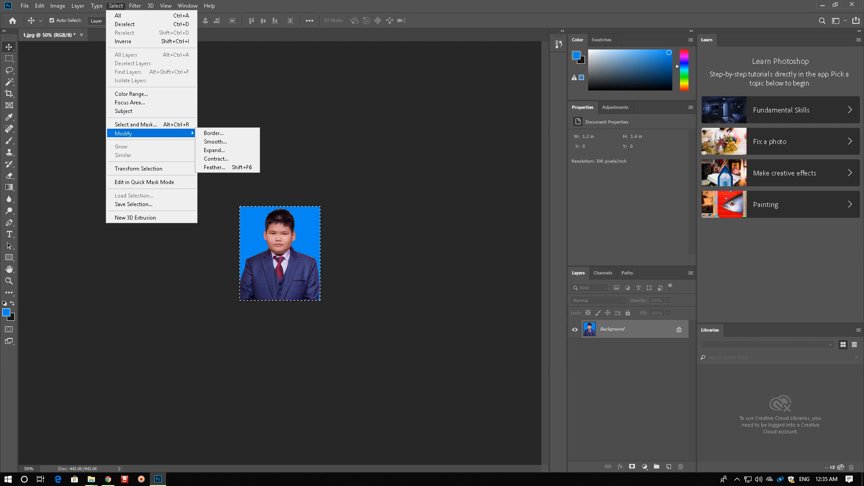
click(214, 133)
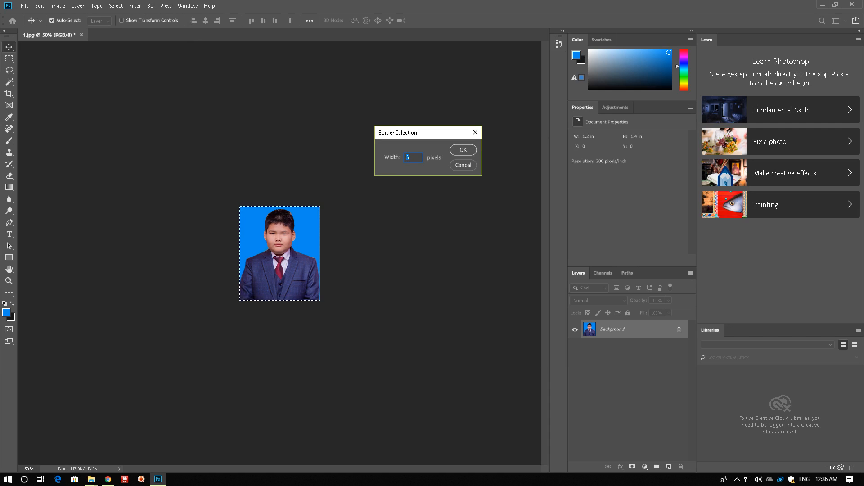
click(464, 150)
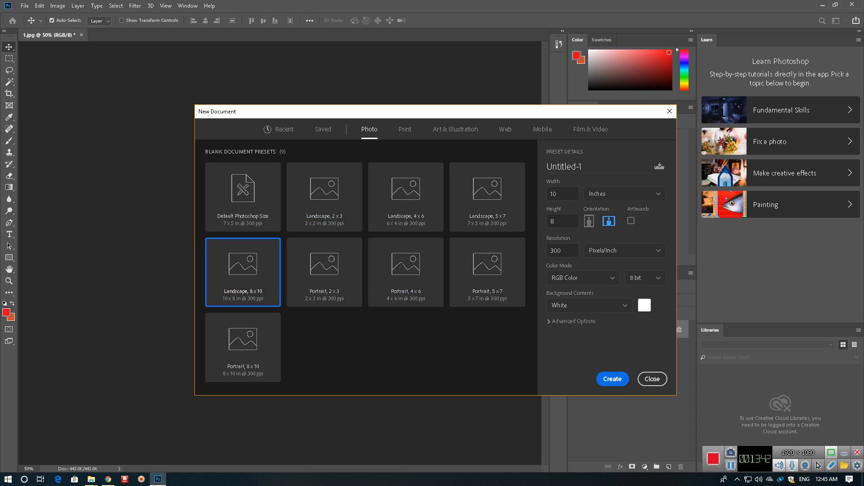
Create a white 10 x 8 in landscape document at 300 ppi and paste the portrait from 1.jpg into it
key(Escape)
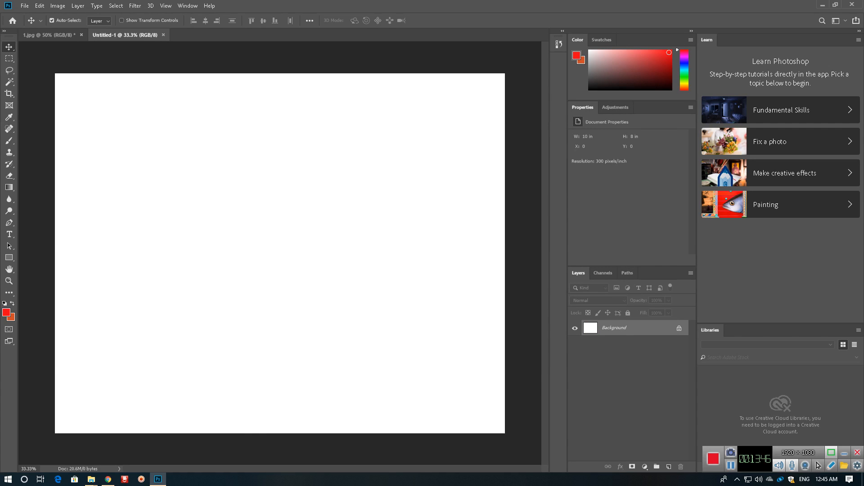
key(ctrl+Tab)
key(ctrl+Tab)
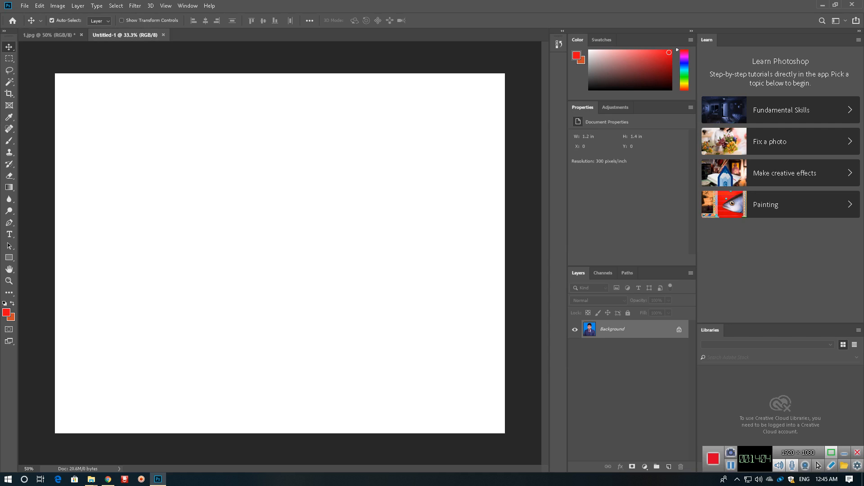
key(ctrl)
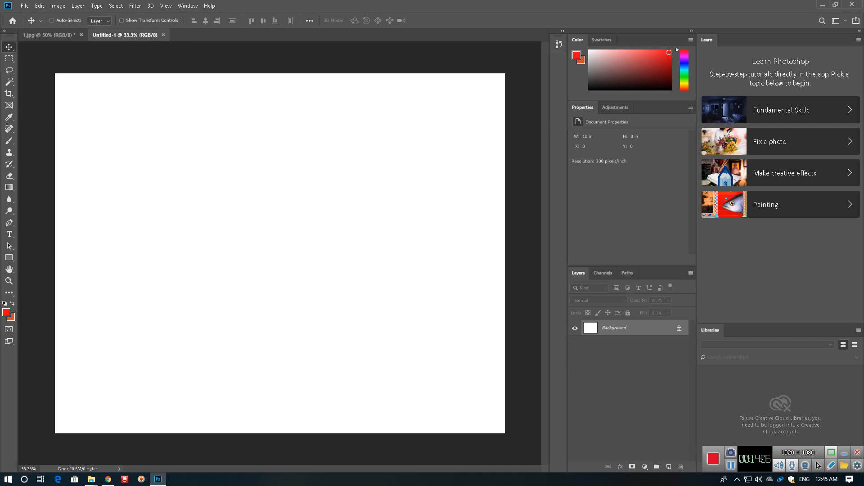
key(ctrl+v)
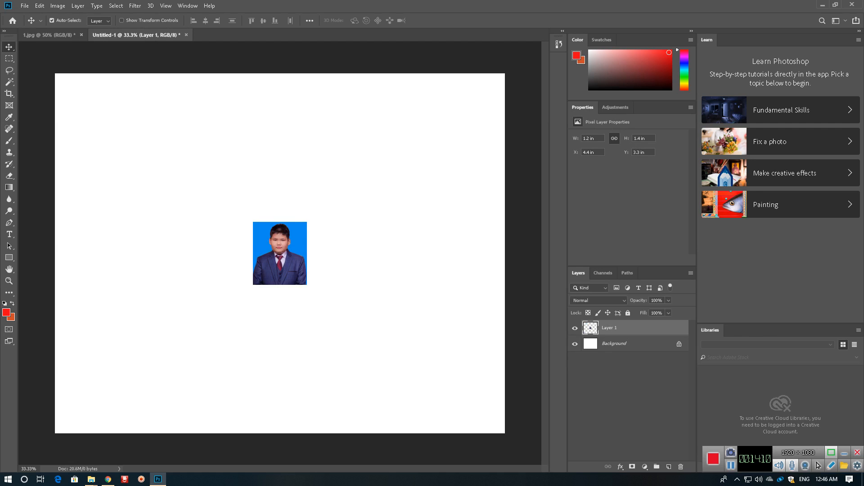
Move the pasted portrait to the canvas's upper-left corner and duplicate it into a row of eight along the upper edge
drag(291, 232, 93, 83)
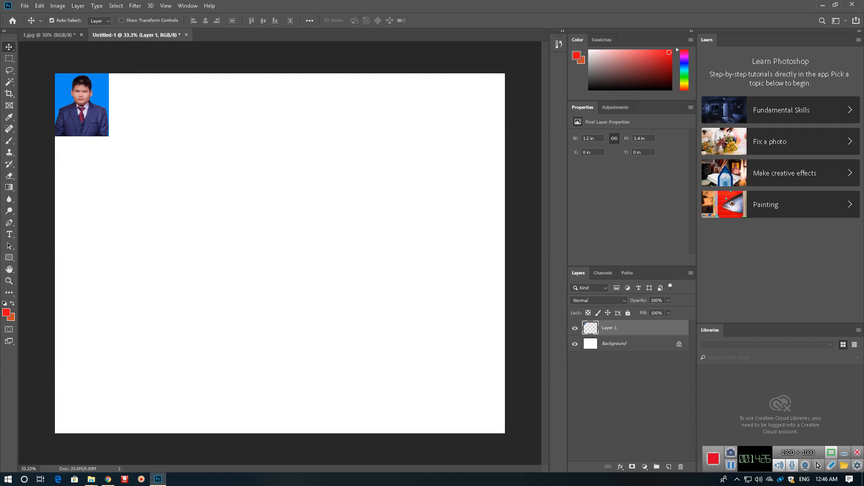
key(ctrl)
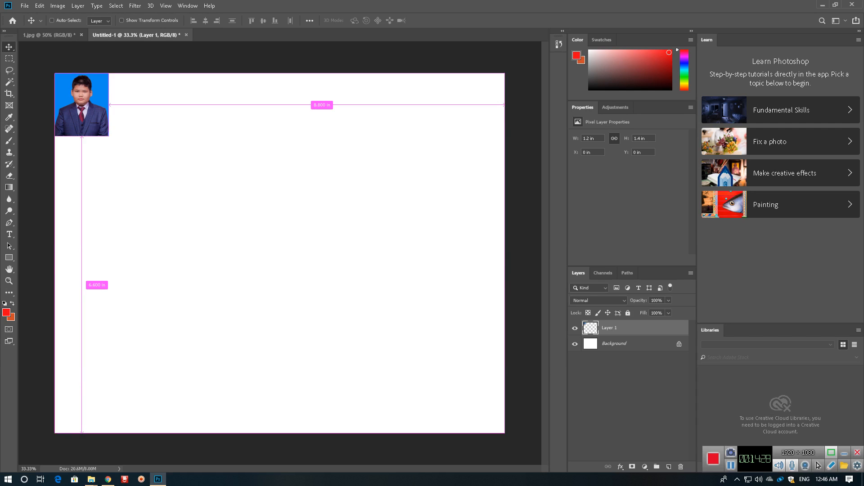
drag(100, 99, 439, 99)
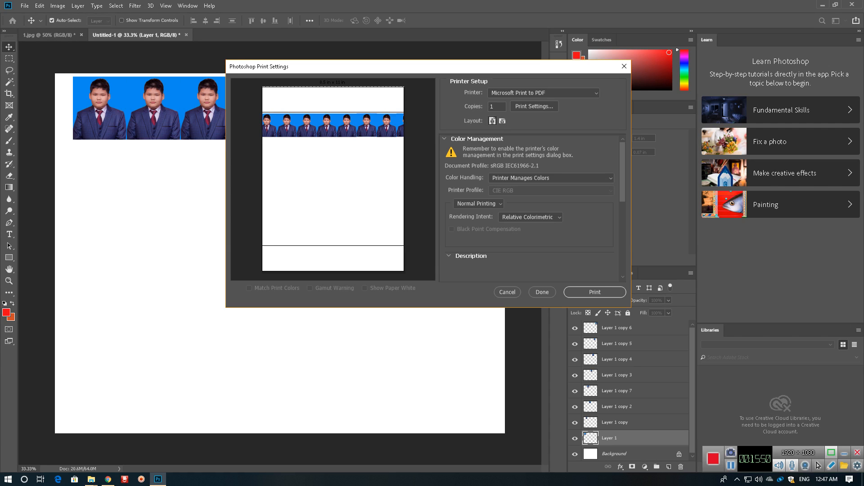
Open the print settings for the photo sheet and list the available printers
click(544, 93)
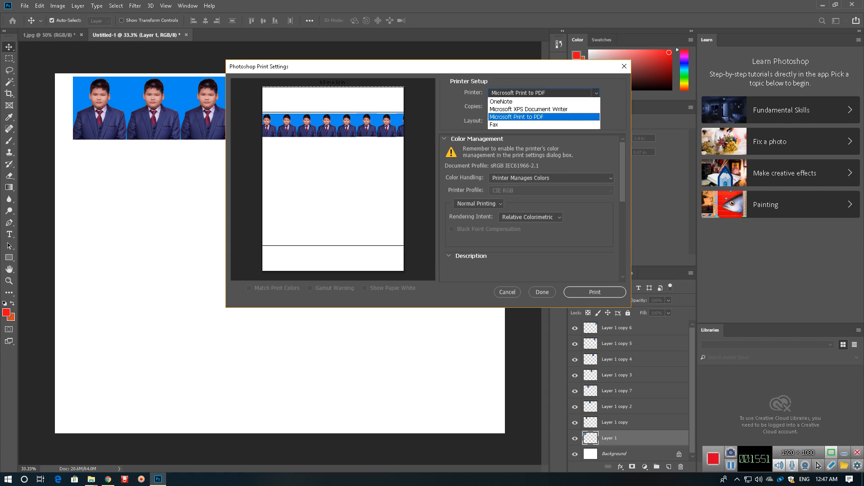